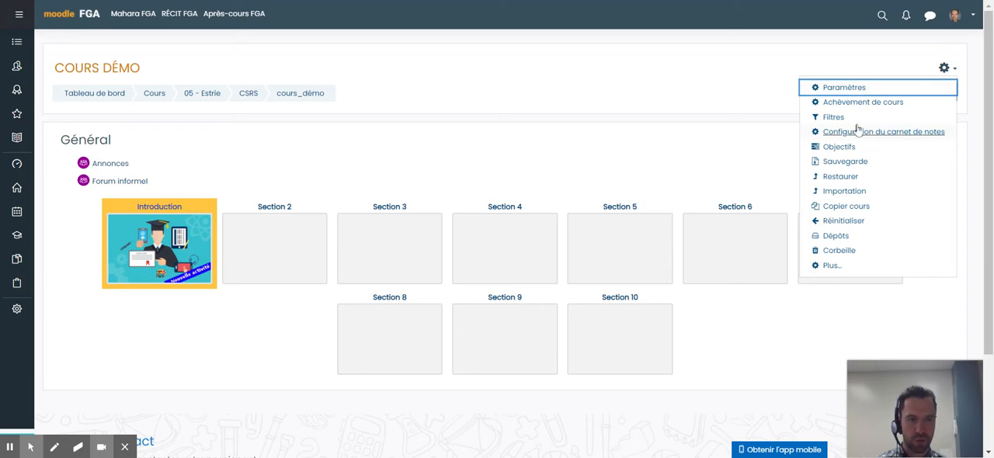
# - In the course settings, change the course format to "Par module", then save and display the course
pyautogui.click(849, 90)
pyautogui.scroll(-7, 230, 180)
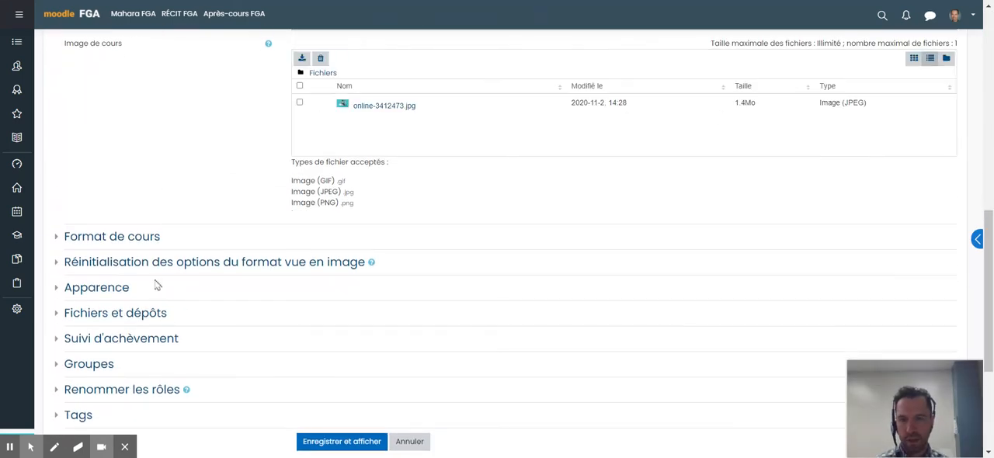
pyautogui.click(108, 237)
pyautogui.click(348, 259)
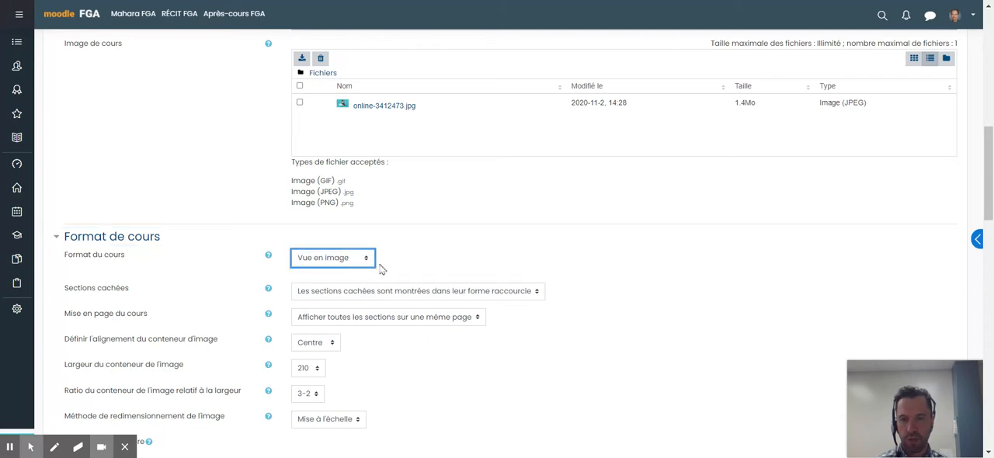
pyautogui.click(349, 334)
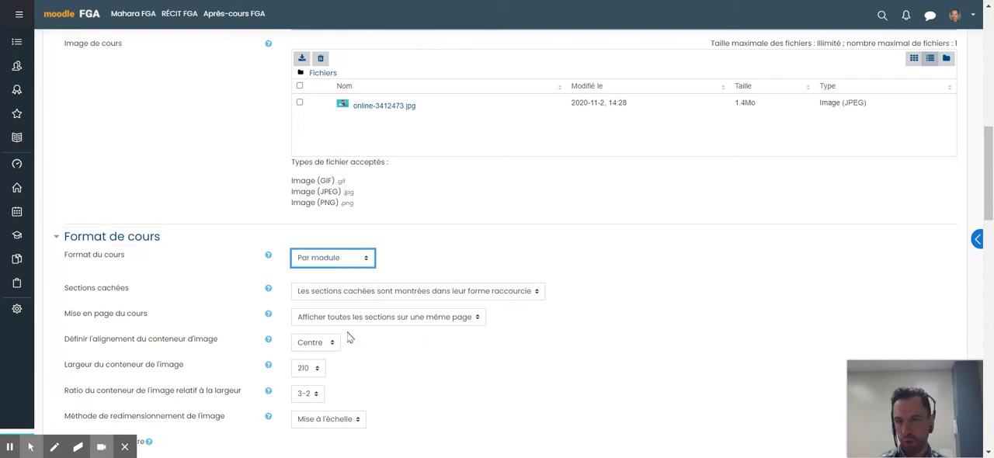
pyautogui.scroll(-10, 386, 337)
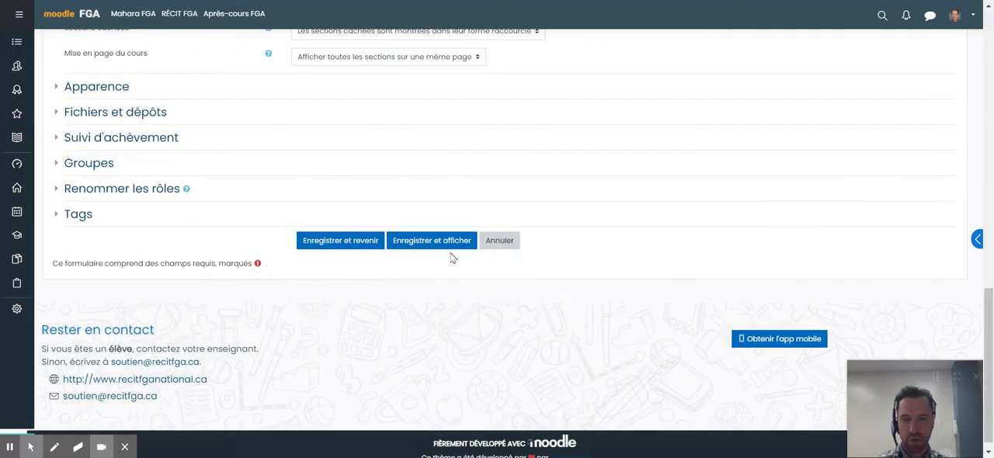
pyautogui.click(451, 240)
# - Examine the course page's module layout from the introduction section down to Module 10
pyautogui.scroll(-7, 506, 129)
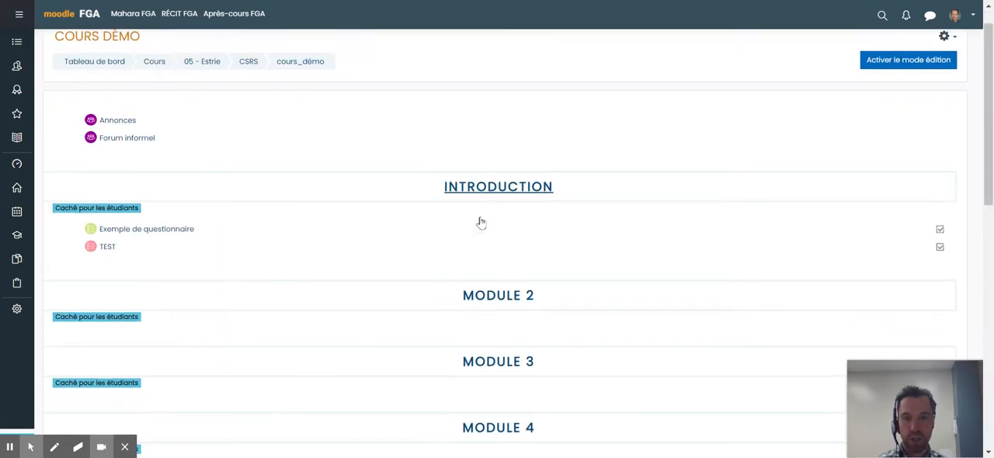
pyautogui.scroll(-3, 617, 302)
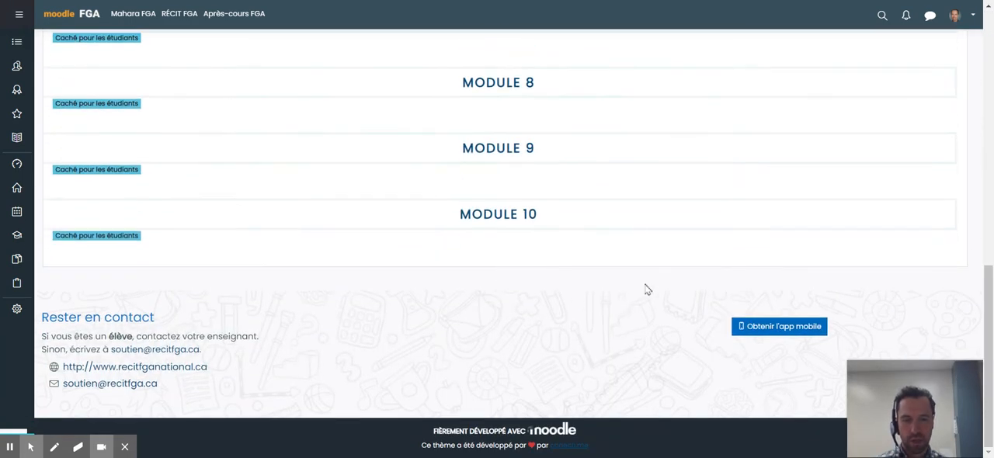
pyautogui.scroll(5, 428, 210)
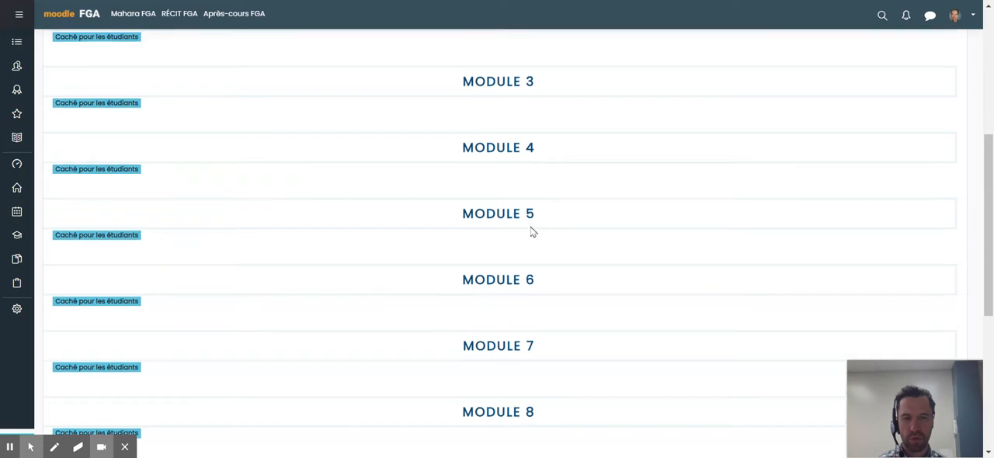
pyautogui.scroll(2, 533, 231)
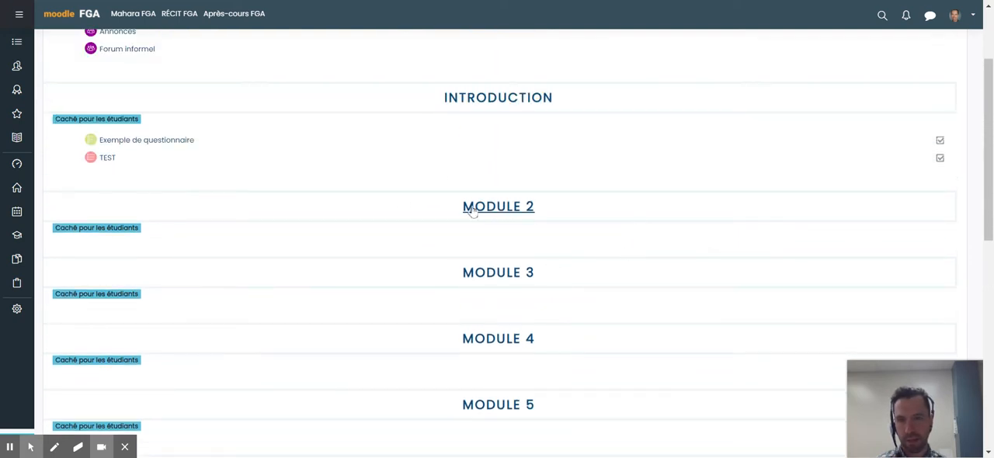
pyautogui.scroll(-1, 474, 124)
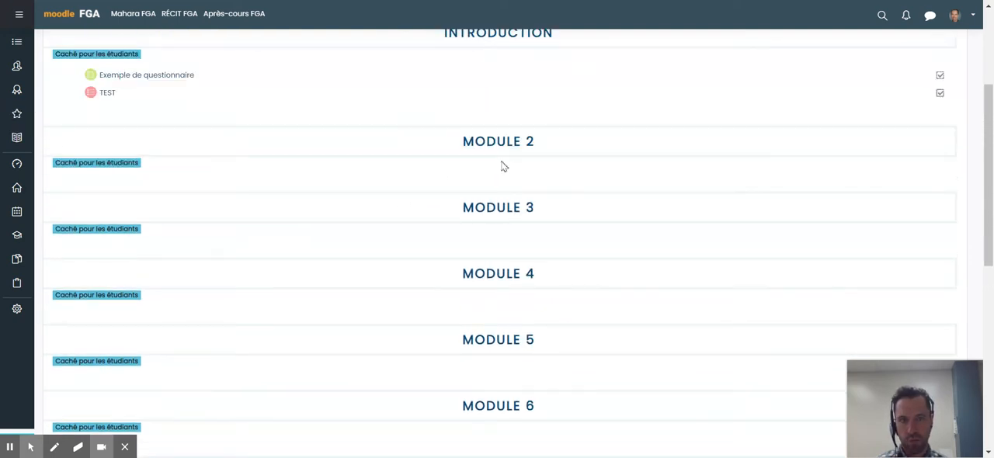
pyautogui.scroll(-4, 497, 148)
pyautogui.scroll(-2, 494, 132)
pyautogui.scroll(8, 489, 202)
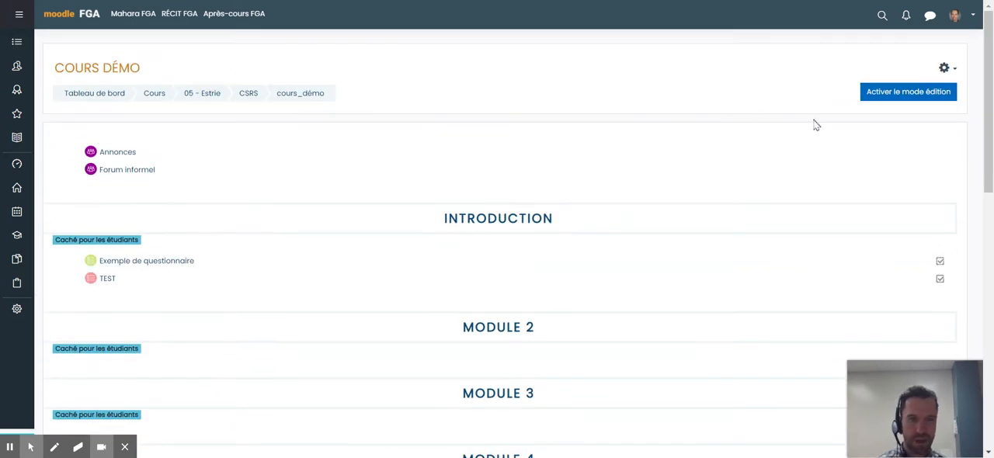
# - Reopen the course settings and set the course format to "Format tuiles"
pyautogui.click(944, 67)
pyautogui.click(874, 88)
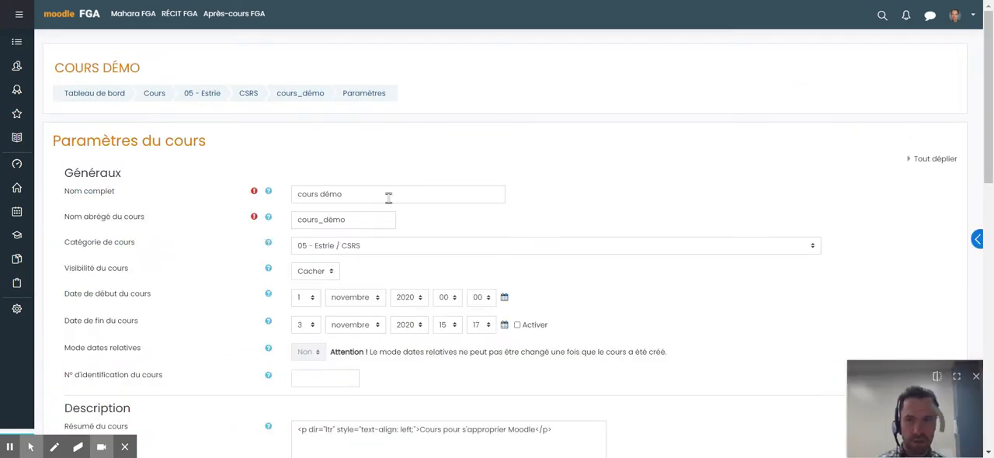
pyautogui.scroll(-10, 191, 191)
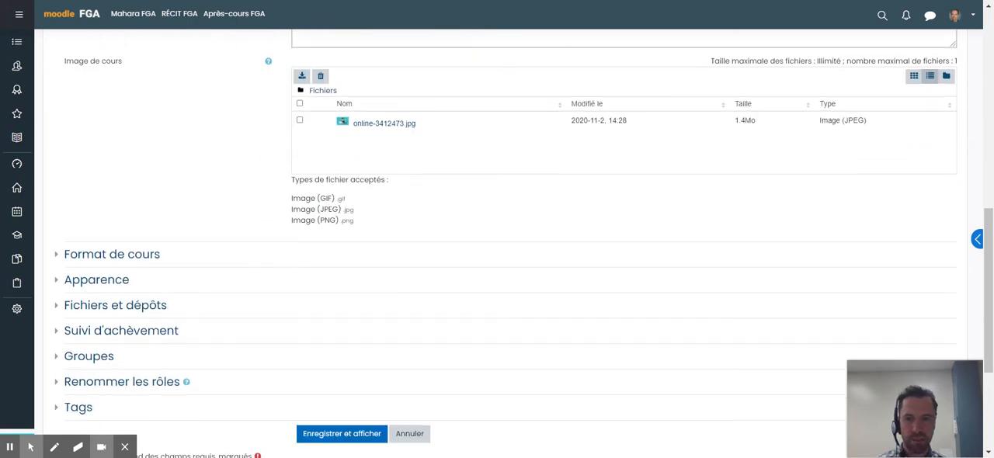
pyautogui.click(117, 233)
pyautogui.scroll(-1, 142, 208)
pyautogui.click(328, 192)
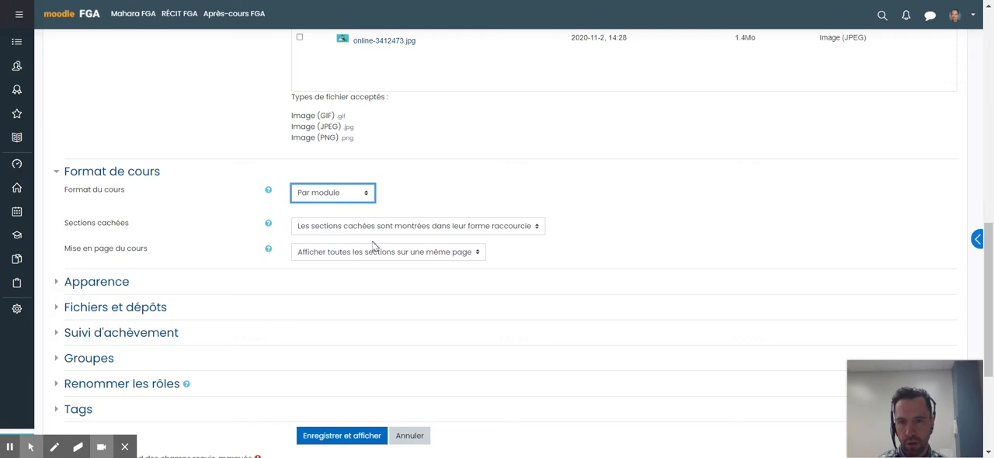
pyautogui.click(320, 248)
# - Set the tile icon to the graduation cap and the tile colour to light blue
pyautogui.scroll(4, 256, 244)
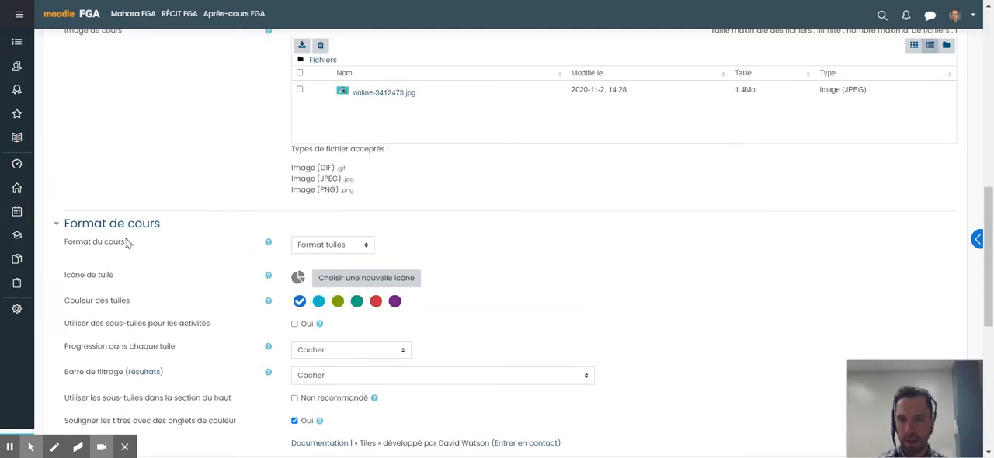
pyautogui.scroll(-2, 124, 245)
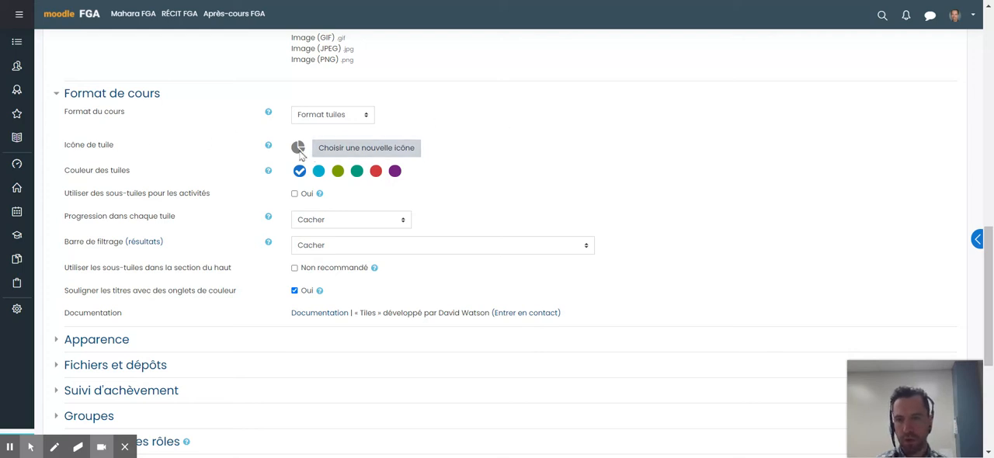
pyautogui.click(358, 150)
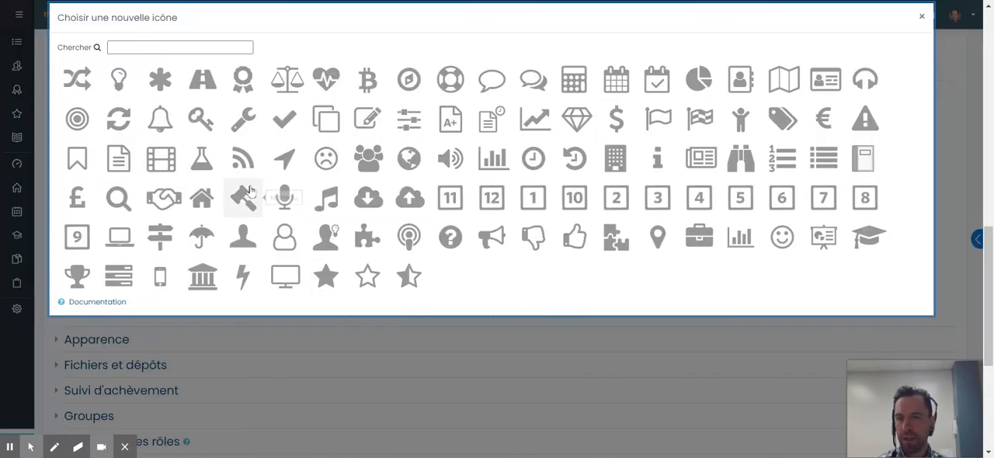
pyautogui.click(868, 237)
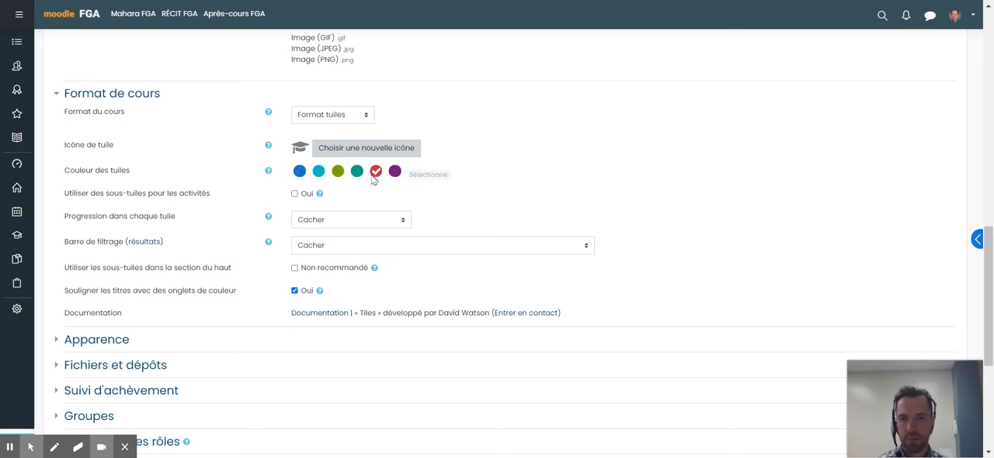
pyautogui.click(319, 171)
# - Enable sub-tiles for activities and set the progress in each tile to "Afficher en % dans le cercle"
pyautogui.scroll(-1, 235, 182)
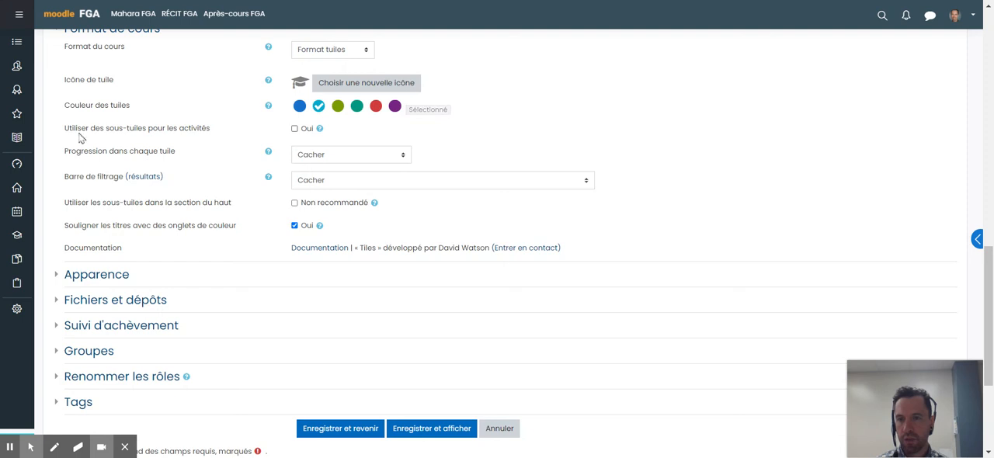
pyautogui.moveTo(65, 129); pyautogui.dragTo(230, 145)
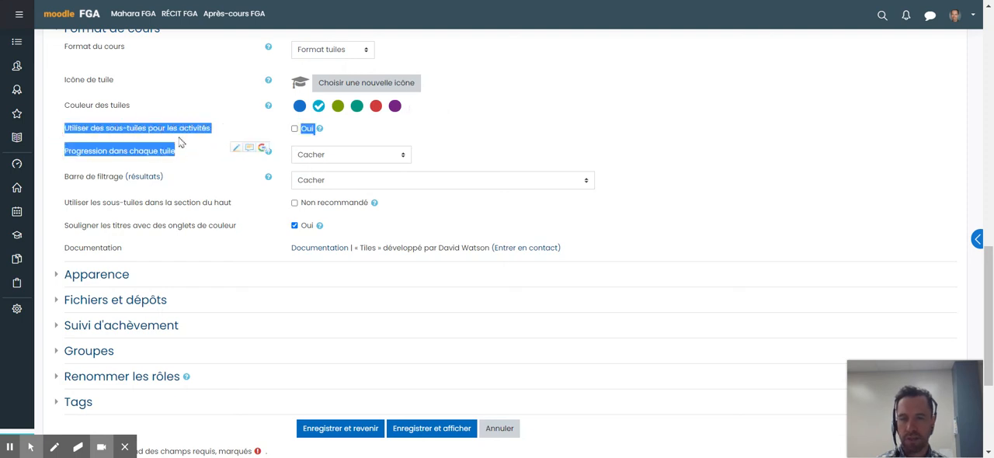
pyautogui.click(220, 130)
pyautogui.click(230, 130)
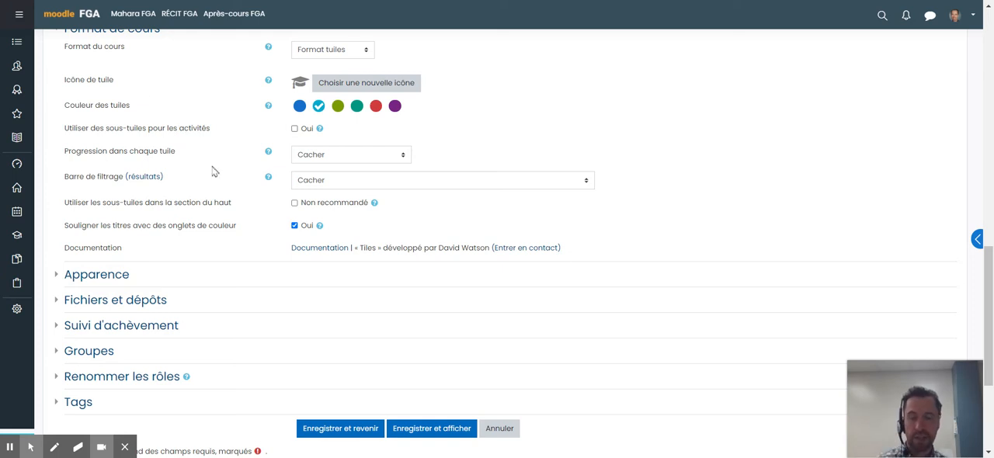
pyautogui.click(294, 129)
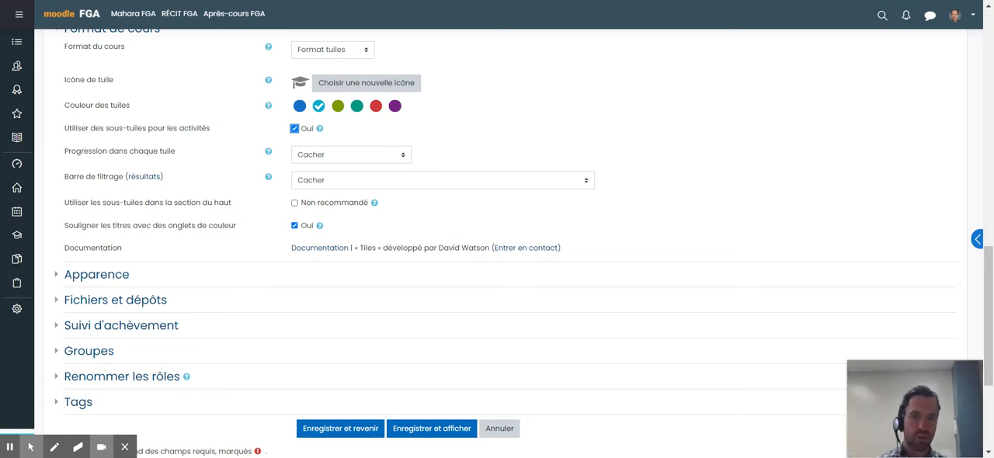
pyautogui.click(402, 159)
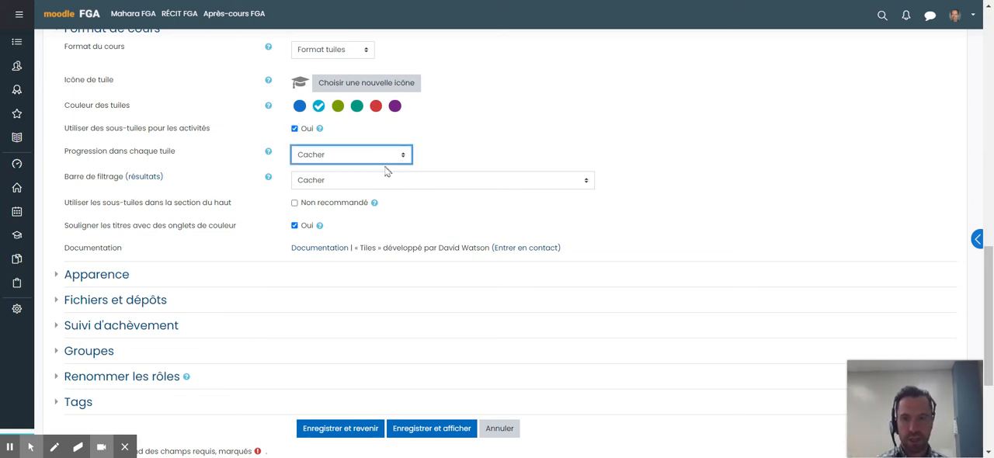
pyautogui.click(347, 193)
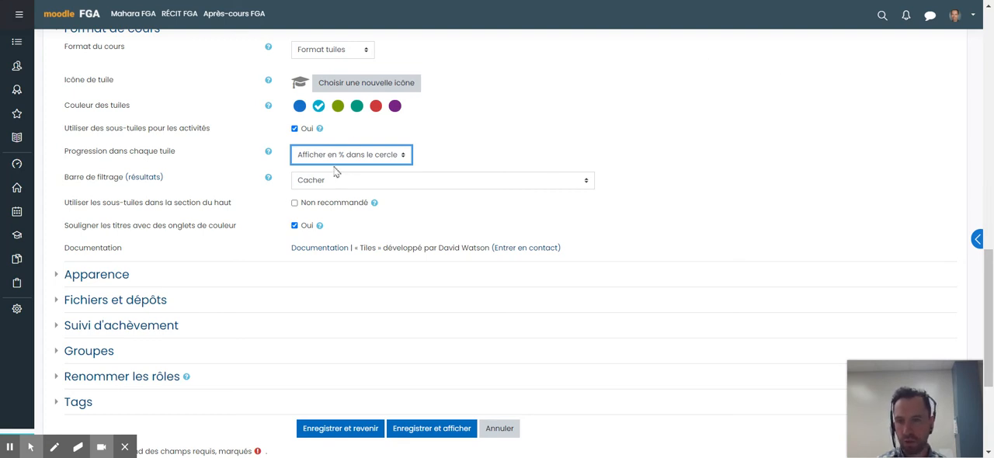
# - Try enabling sub-tiles in the top section, then turn that option back off
pyautogui.click(319, 186)
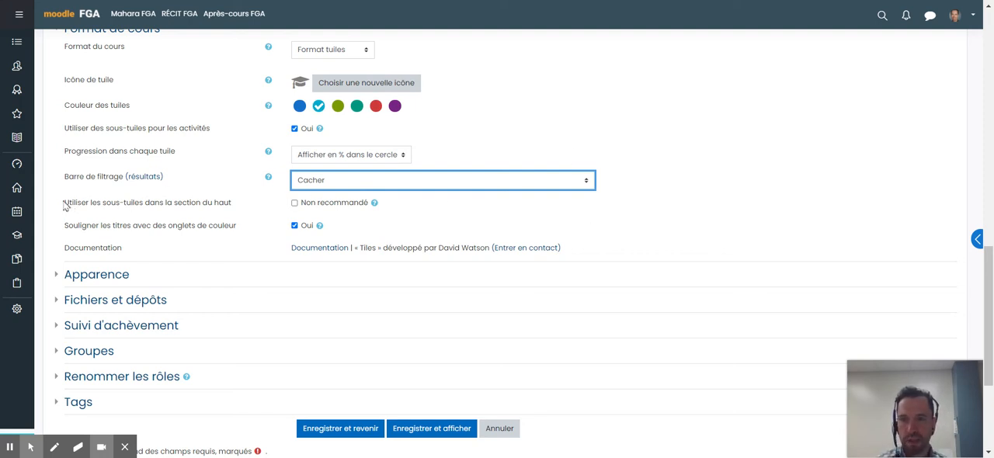
pyautogui.moveTo(65, 205); pyautogui.dragTo(230, 203)
pyautogui.click(187, 205)
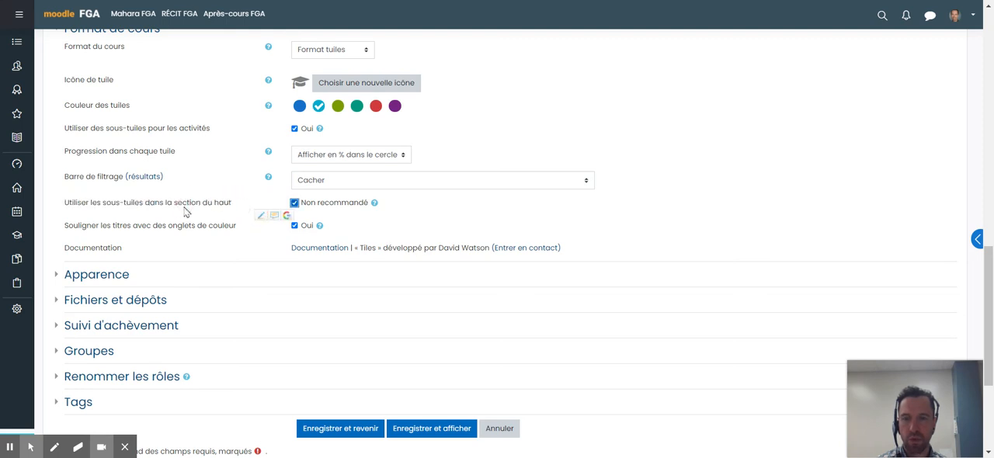
pyautogui.click(295, 204)
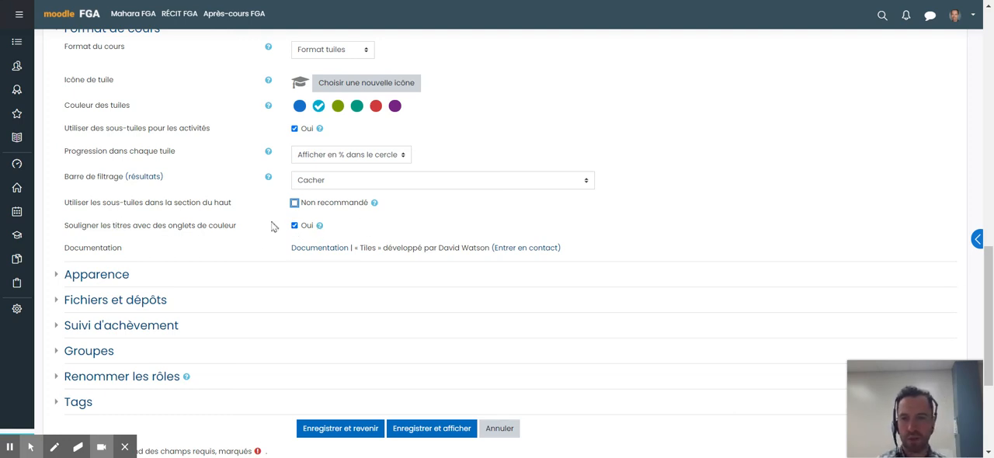
# - Save the course settings, display the course and turn on its editing mode
pyautogui.scroll(-3, 334, 235)
pyautogui.click(442, 233)
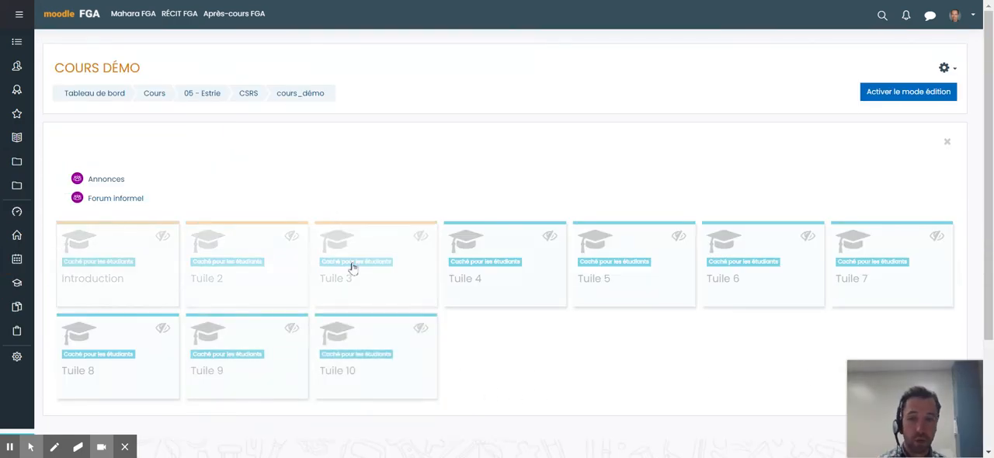
pyautogui.click(902, 97)
# - Make the Introduction, Tuile 2 and Tuile 3 tiles visible to students, then turn off editing mode
pyautogui.scroll(-1, 710, 205)
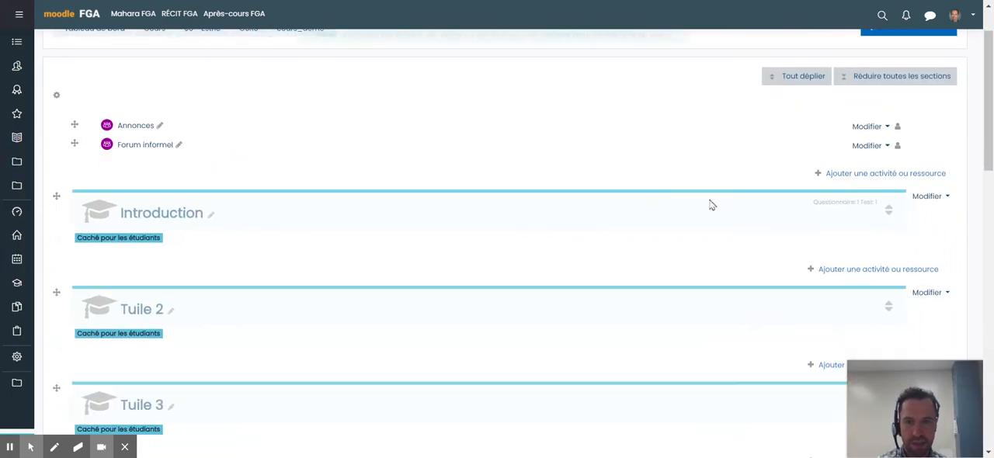
pyautogui.click(940, 204)
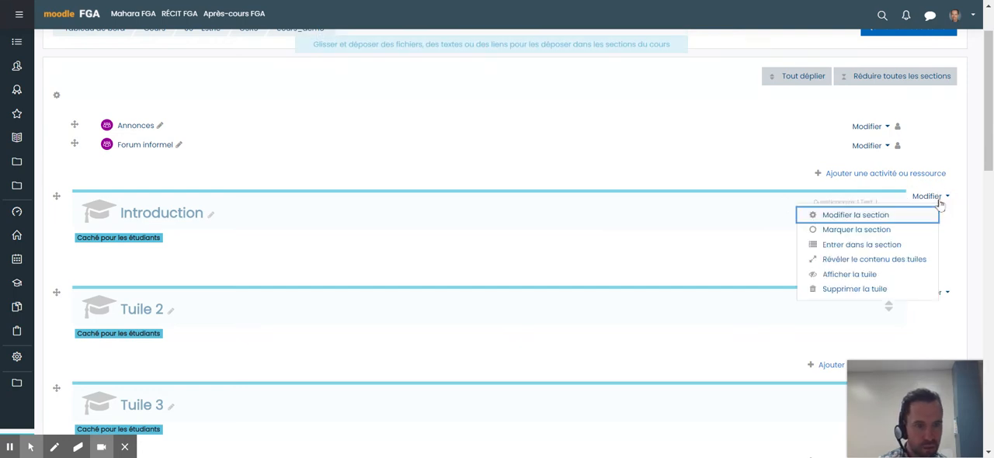
pyautogui.click(839, 275)
pyautogui.scroll(-2, 687, 249)
pyautogui.click(928, 152)
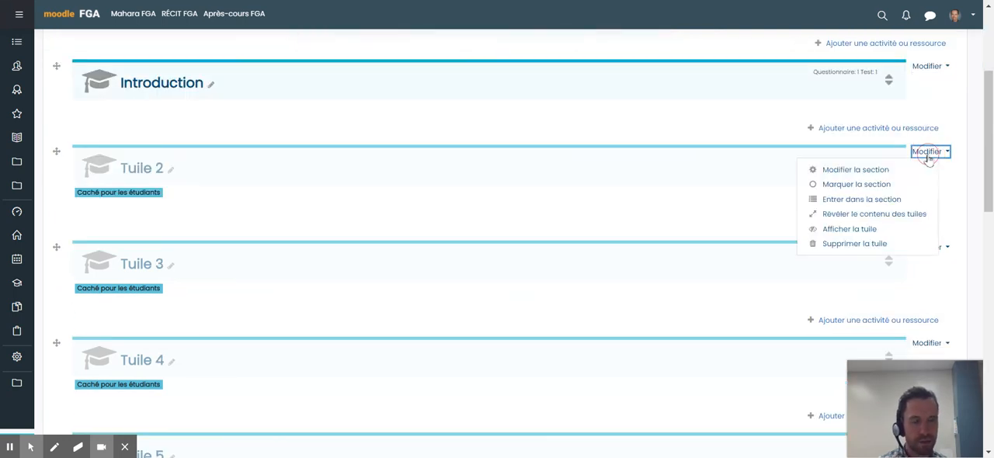
pyautogui.click(854, 231)
pyautogui.scroll(-2, 709, 243)
pyautogui.click(929, 106)
pyautogui.click(850, 186)
pyautogui.scroll(5, 683, 238)
pyautogui.click(909, 92)
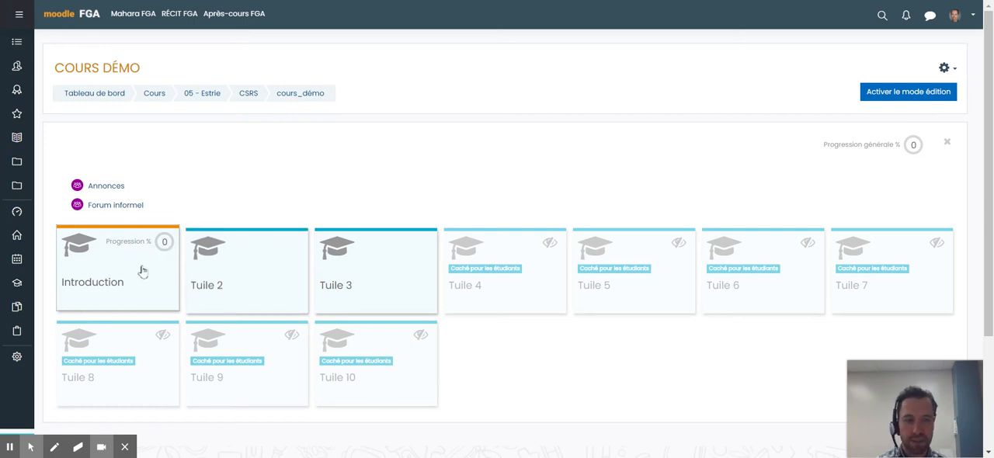
# - Open the Introduction tile and start its "Exemple de questionnaire" activity
pyautogui.click(113, 271)
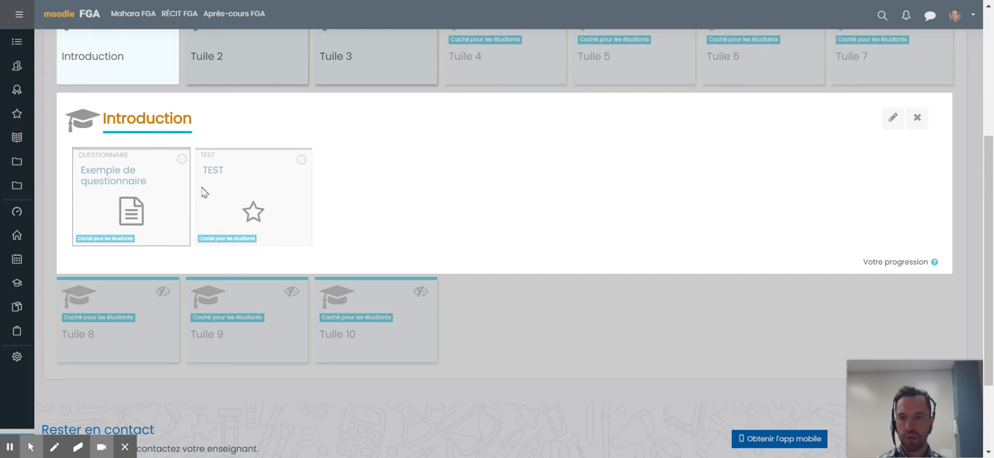
pyautogui.scroll(1, 372, 201)
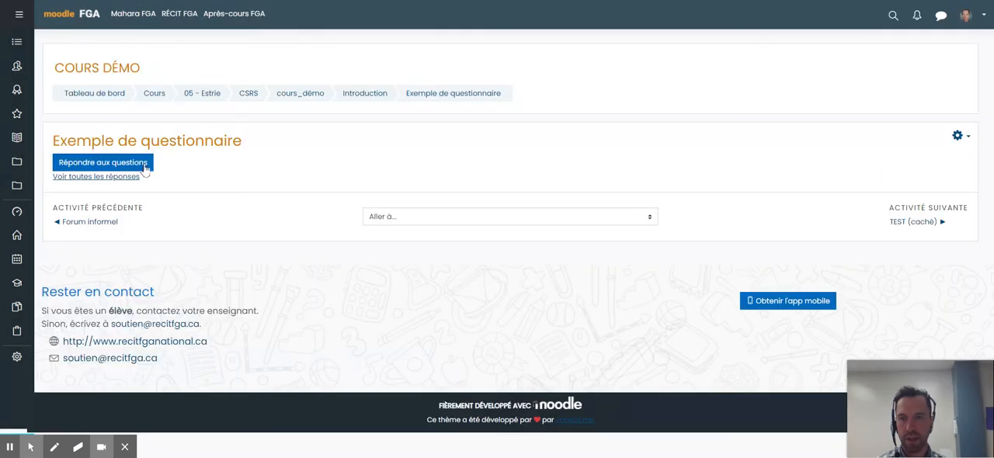
pyautogui.click(144, 166)
# - Choose the first option for question 1, answer question 2 with "ads", submit the questionnaire and continue to the response
pyautogui.click(86, 180)
pyautogui.click(136, 274)
pyautogui.write('ad')
pyautogui.click(185, 301)
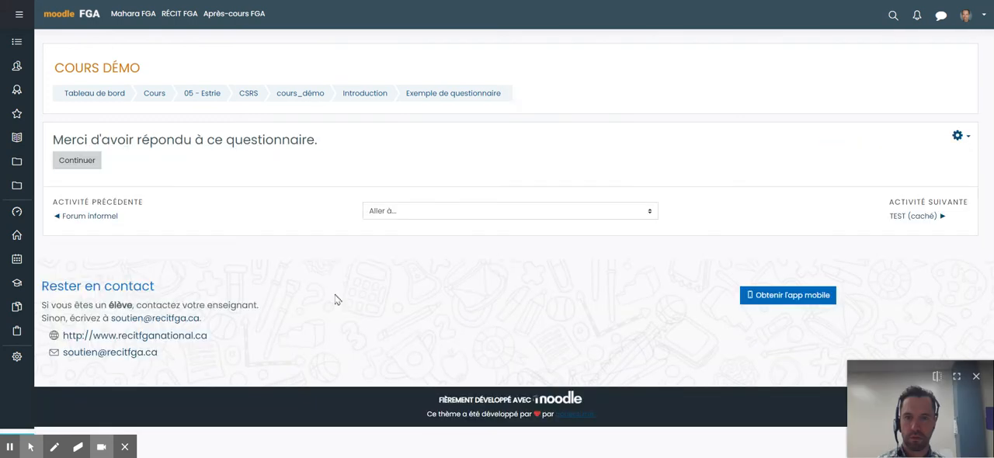
pyautogui.click(77, 160)
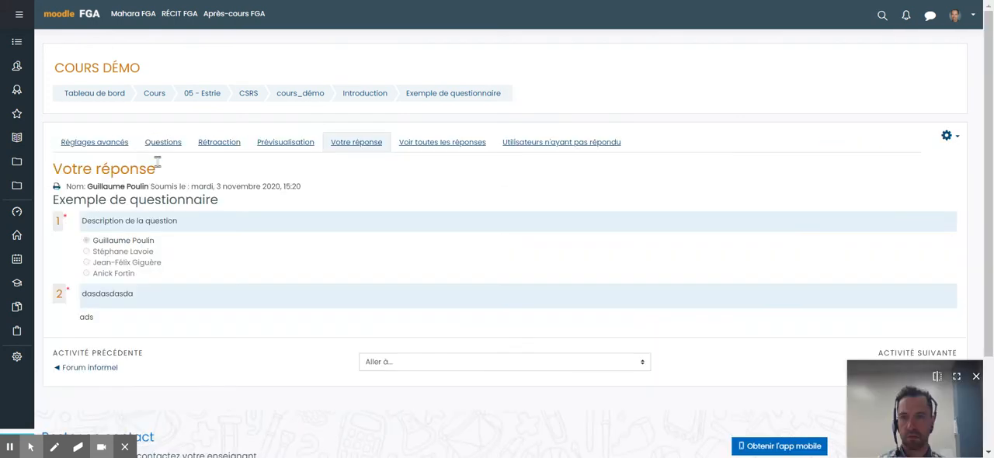
# - Return to the demo course through the CSRS category and check the progress indicators of the Introduction tile and the whole course
pyautogui.click(247, 94)
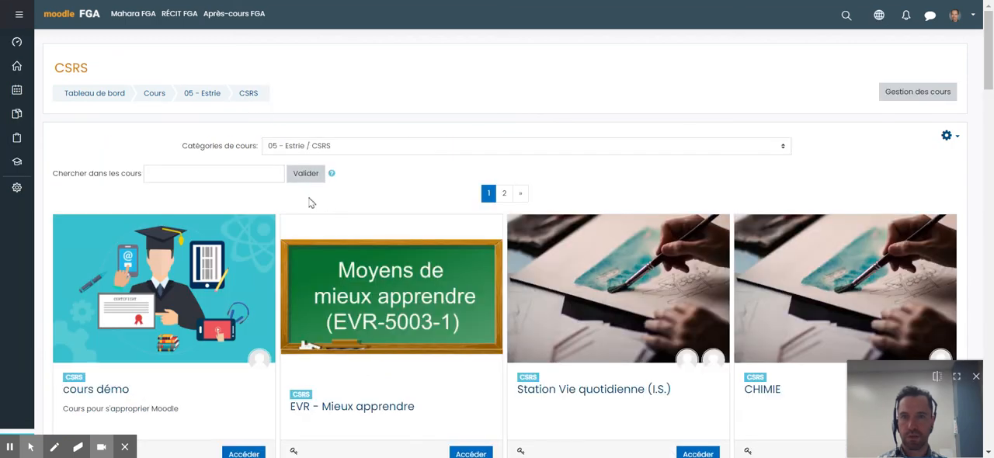
pyautogui.click(108, 379)
pyautogui.click(156, 256)
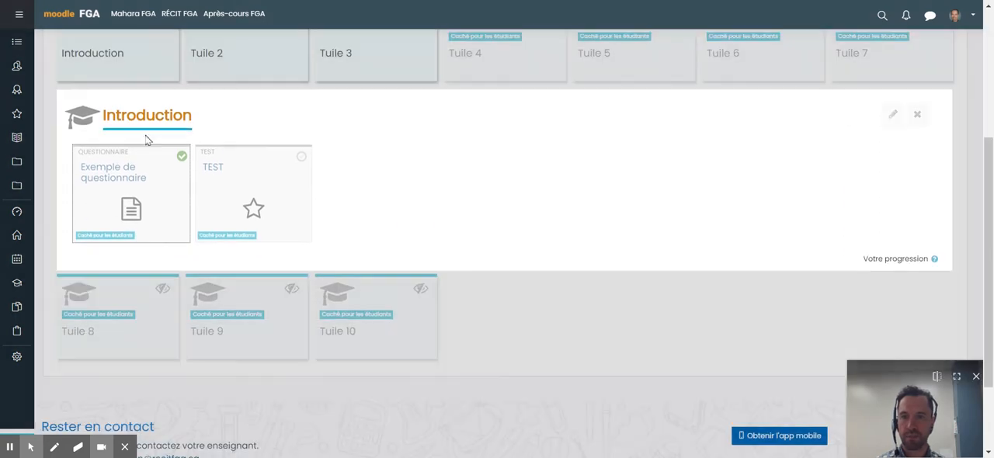
pyautogui.scroll(2, 180, 162)
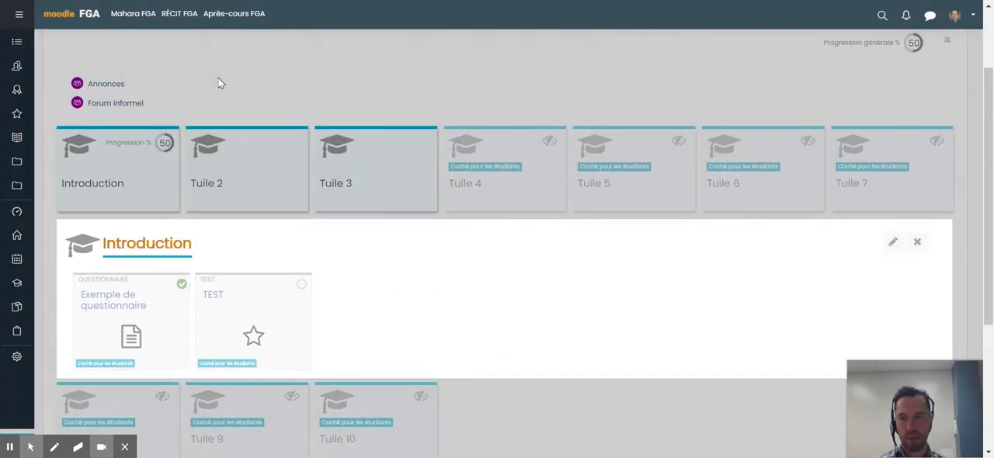
pyautogui.click(154, 158)
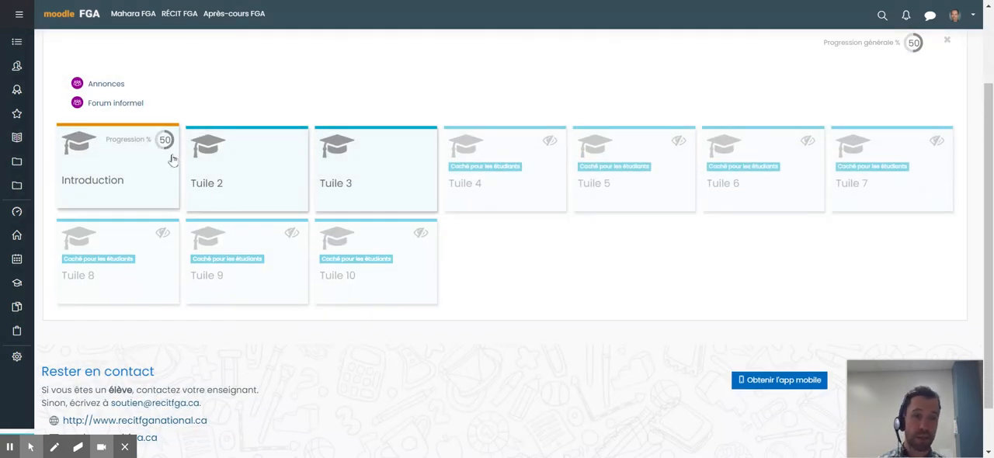
pyautogui.scroll(1, 662, 112)
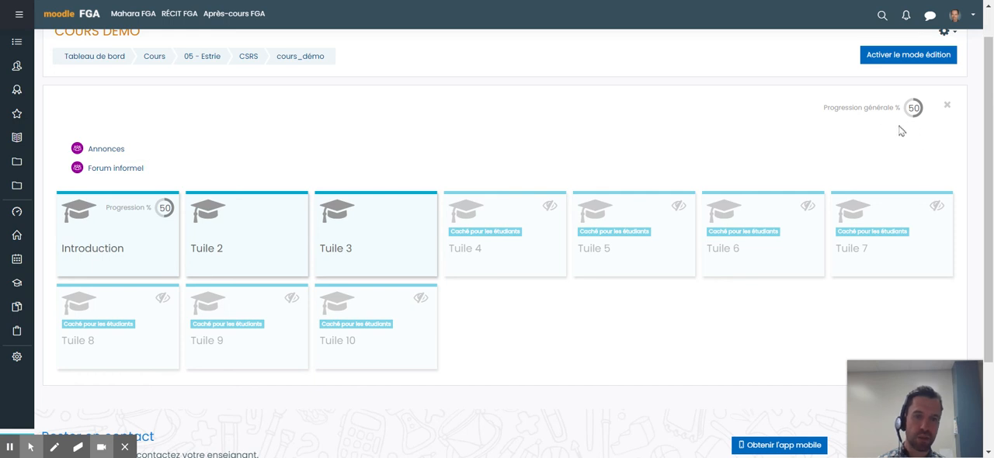
# - Reopen the Introduction tile, examine the completion marks of its questionnaire and TEST activities, and close the tile
pyautogui.click(109, 232)
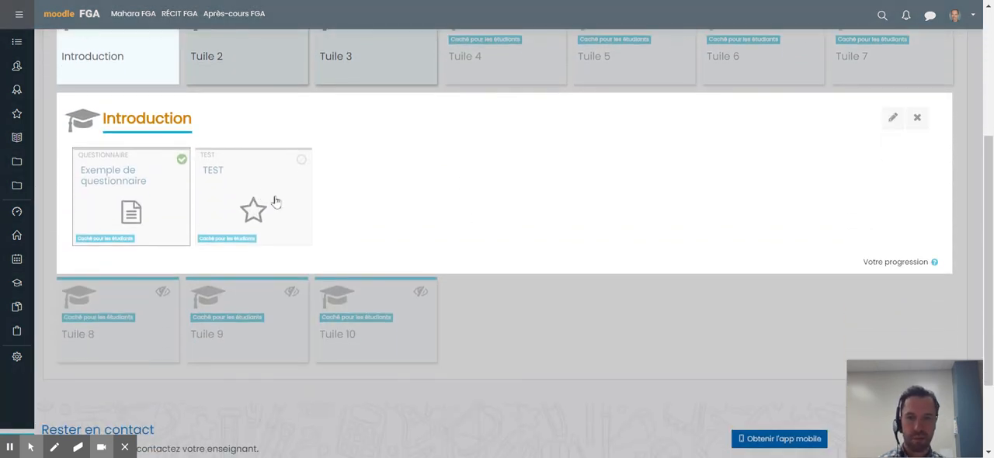
pyautogui.click(274, 201)
pyautogui.click(517, 288)
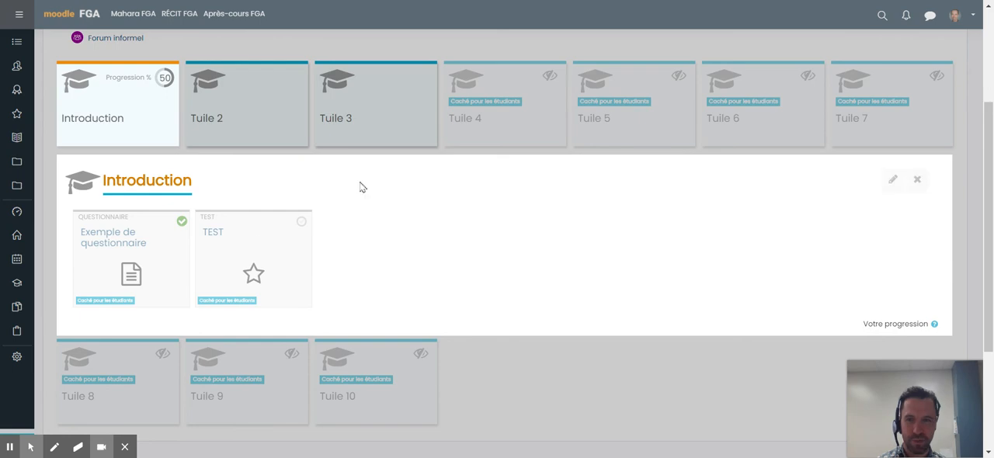
pyautogui.click(198, 146)
pyautogui.scroll(2, 559, 180)
pyautogui.click(947, 107)
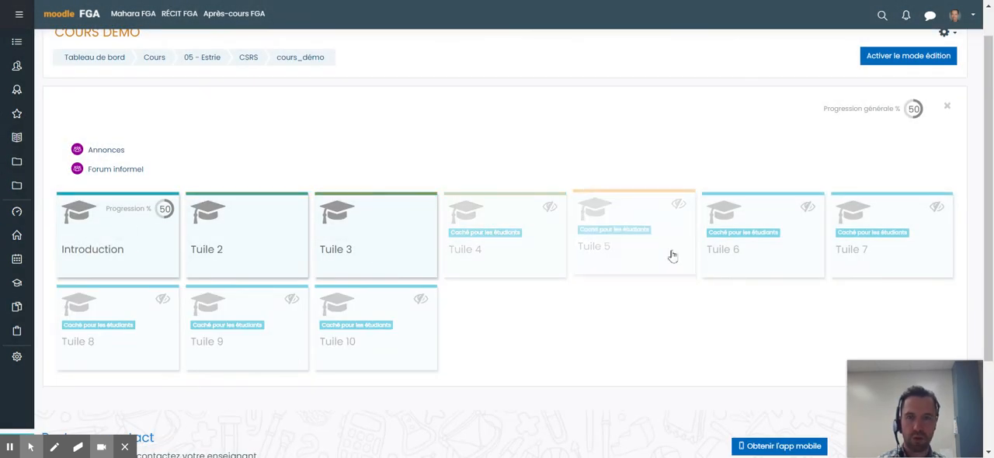
# - Switch to the Centre Saint-Michel distance-learning site and display the tiles of its "SCT-4062-2 – Les changements climatiques" course
pyautogui.click(444, 1)
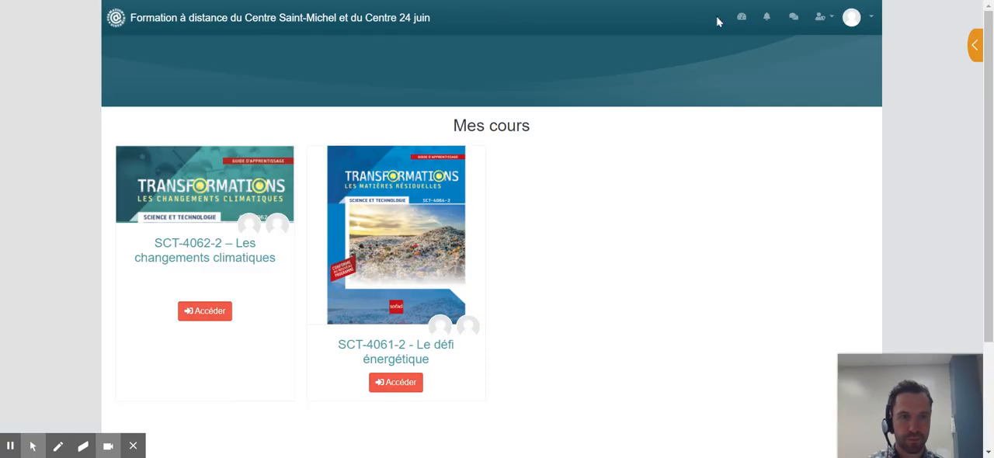
pyautogui.click(204, 250)
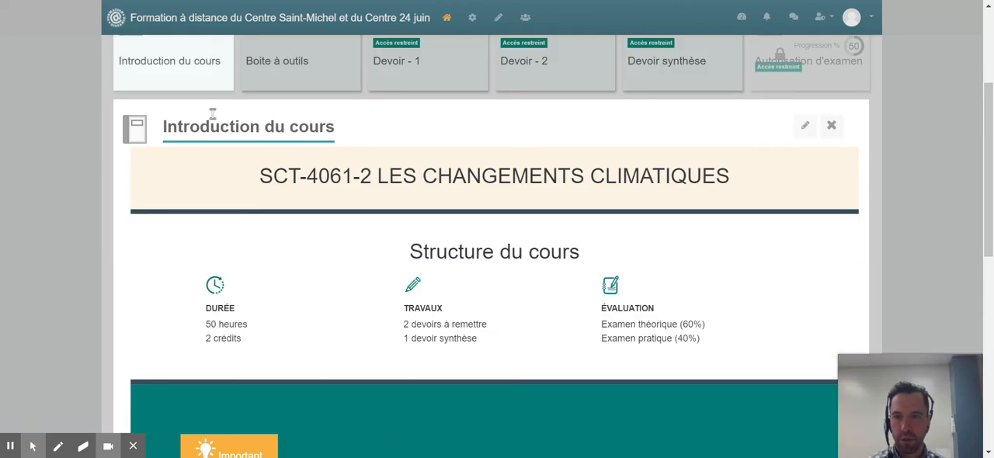
pyautogui.click(151, 87)
pyautogui.scroll(2, 96, 142)
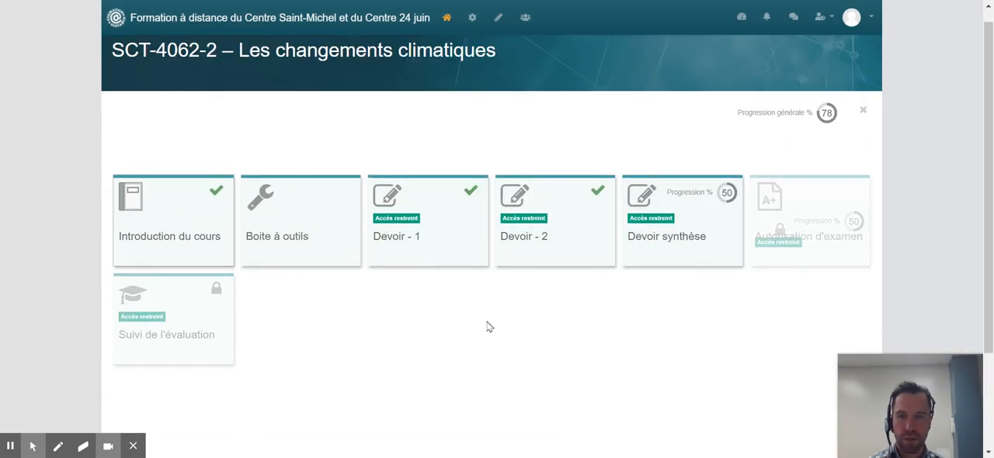
# - Open the "Introduction du cours" tile, review its content down to the "Guide de suivi" PDF, and close the tile
pyautogui.click(179, 246)
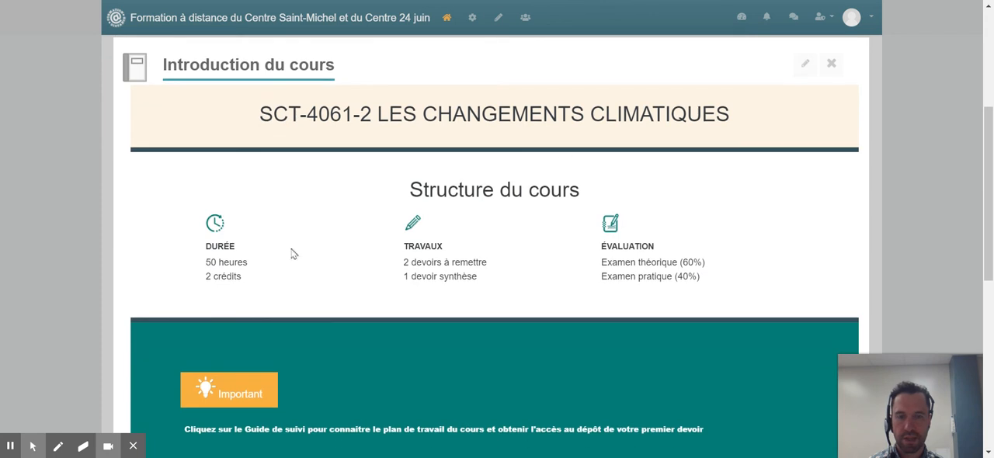
pyautogui.scroll(-1, 342, 287)
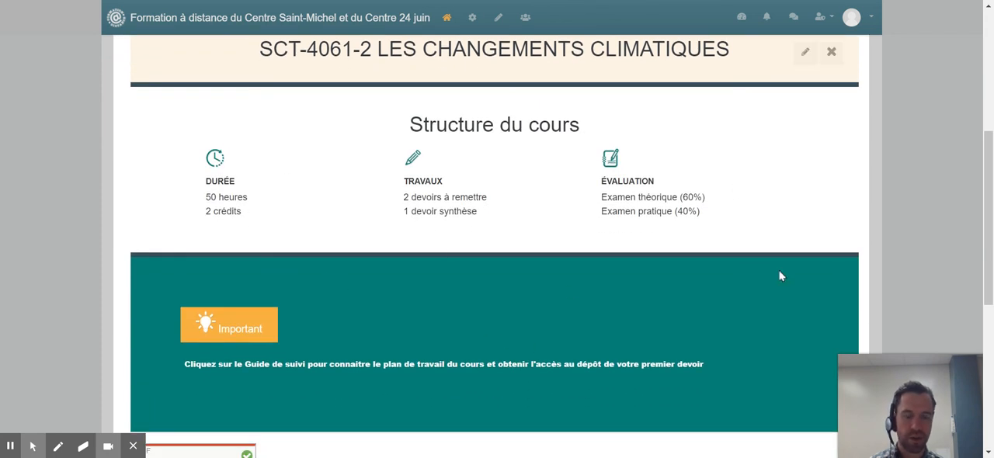
pyautogui.scroll(1, 768, 229)
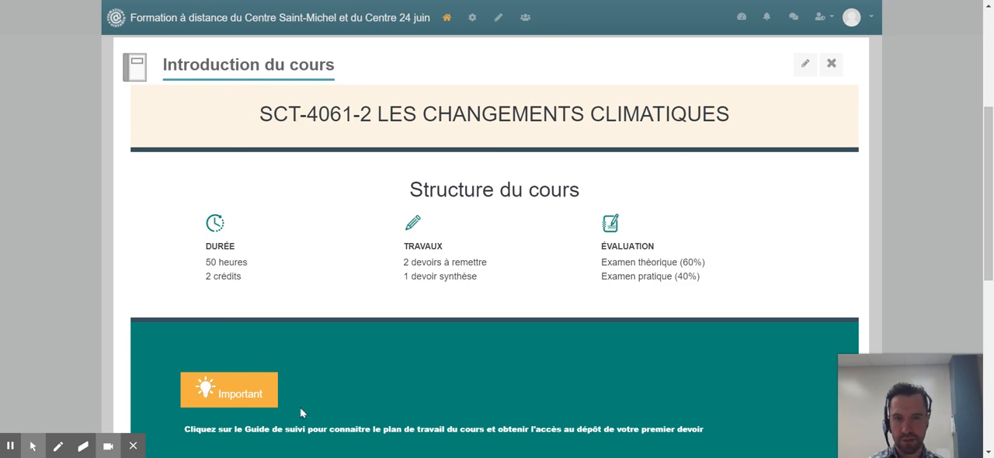
pyautogui.scroll(-1, 508, 174)
pyautogui.scroll(-3, 530, 270)
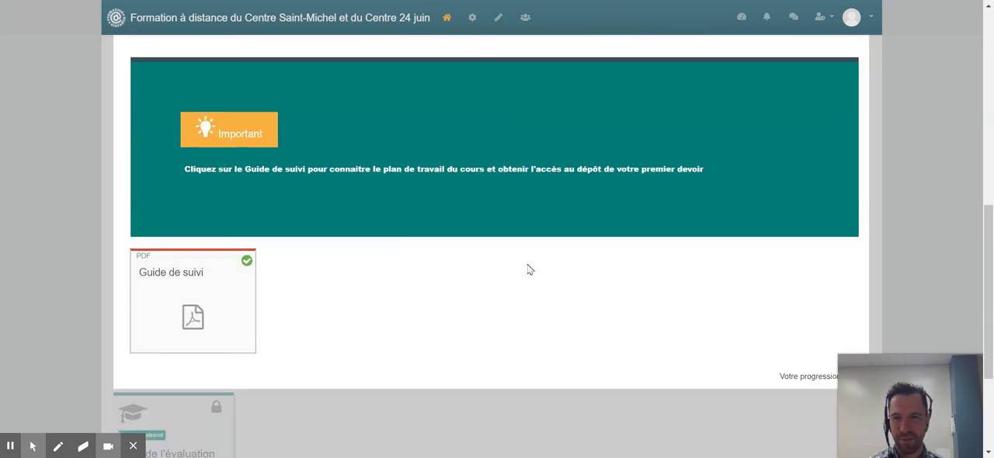
pyautogui.click(110, 224)
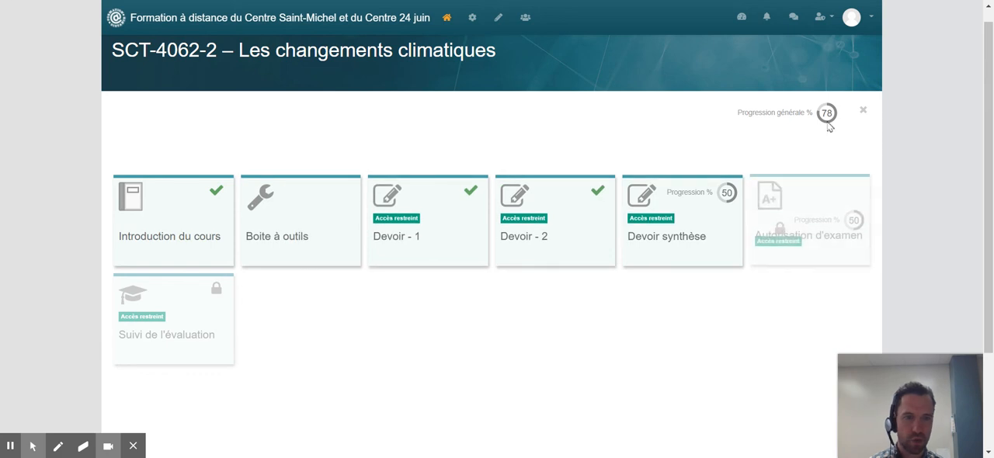
# - Open the "Devoir - 1", "Devoir - 2" and "Devoir synthèse" tiles in turn to examine their access restrictions and activity completion
pyautogui.click(407, 233)
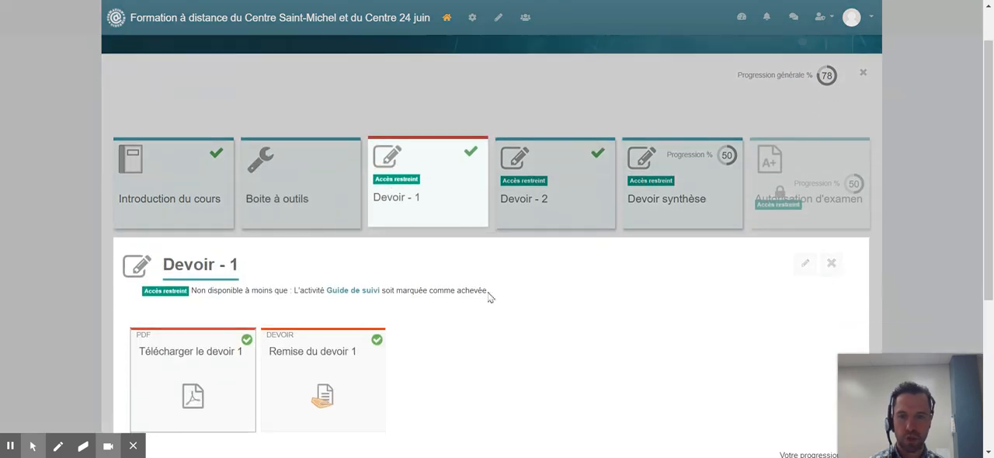
pyautogui.click(566, 58)
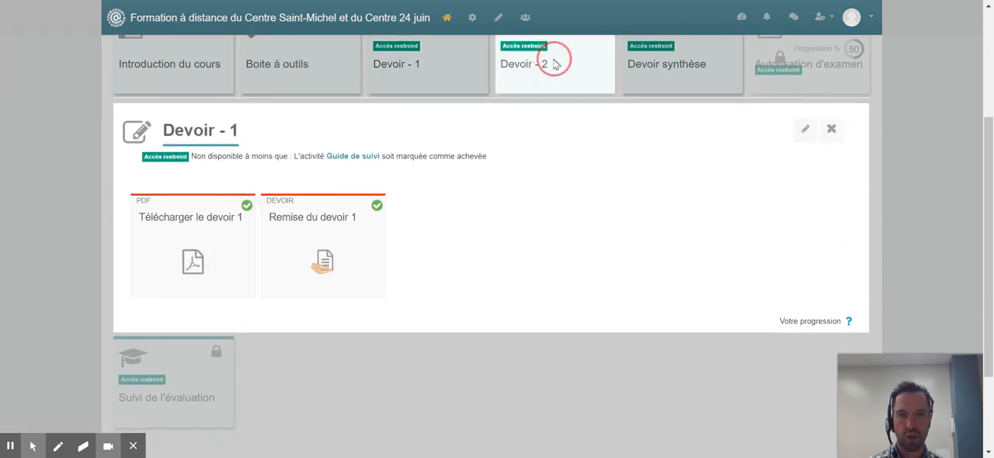
pyautogui.scroll(3, 465, 181)
pyautogui.click(668, 171)
pyautogui.scroll(3, 567, 243)
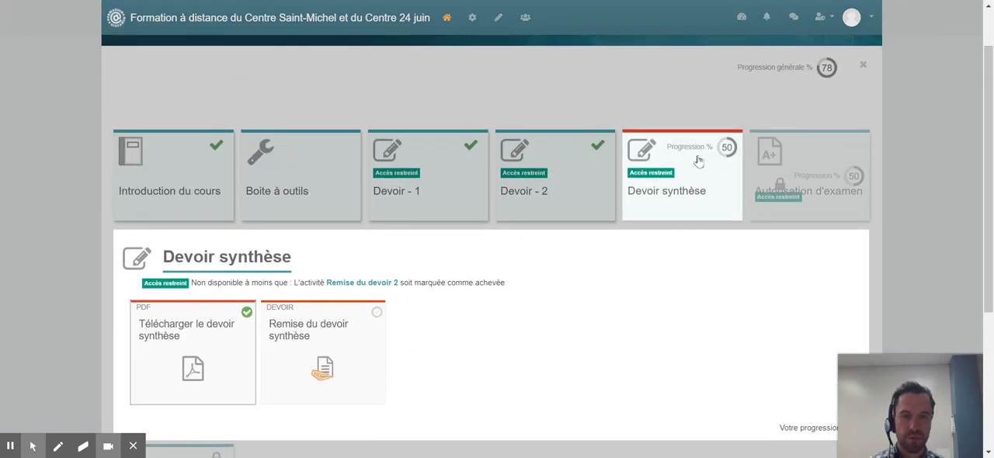
# - Inspect the restricted "Autorisation d'examen" and "Suivi de l'évaluation" tiles, then close the open tile to show the course overview
pyautogui.click(808, 179)
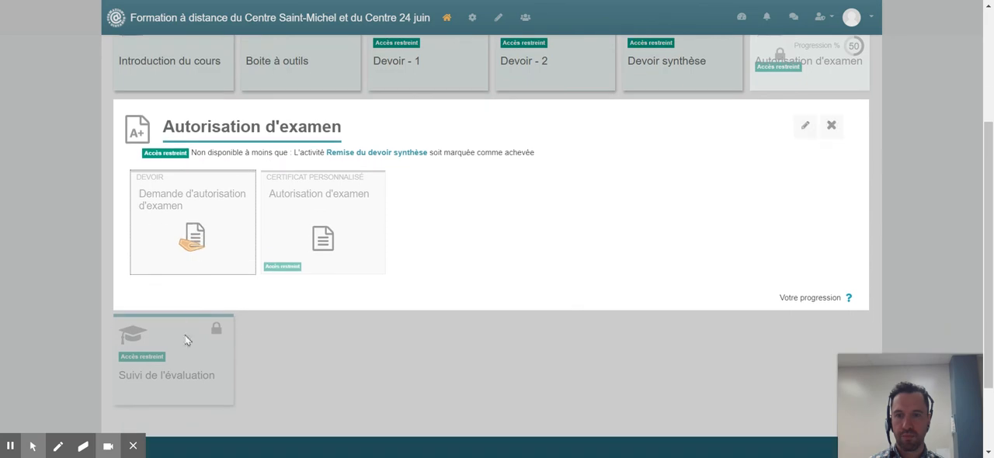
pyautogui.click(183, 327)
pyautogui.scroll(4, 497, 333)
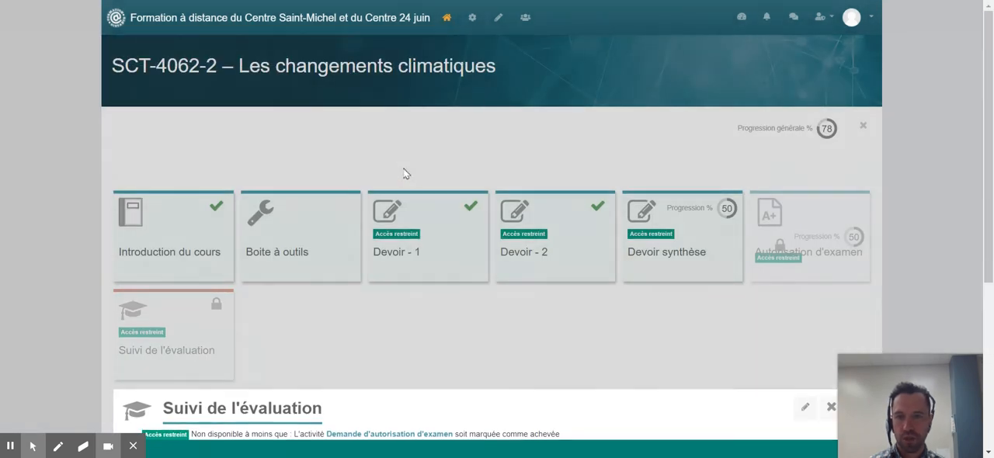
pyautogui.click(403, 171)
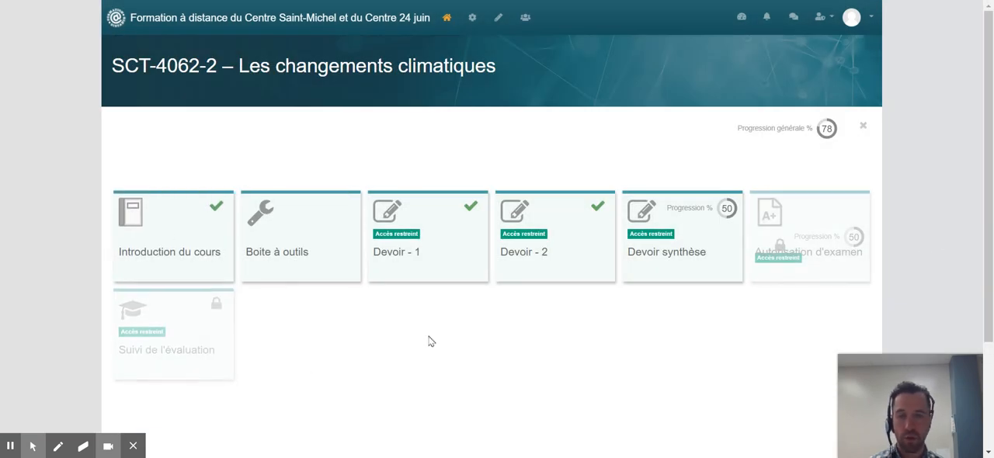